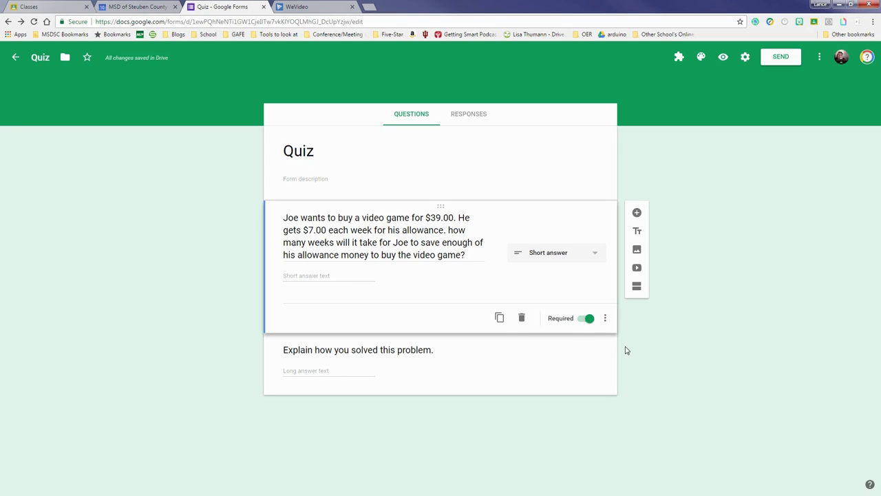
Keep the explanation question as a Paragraph answer and switch on its Required toggle.
left_click(450, 374)
triple_click(488, 252)
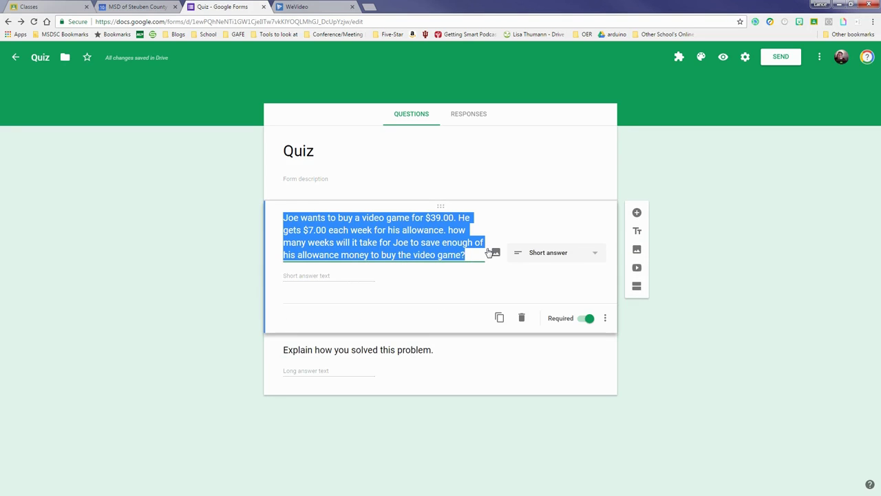
left_click(484, 353)
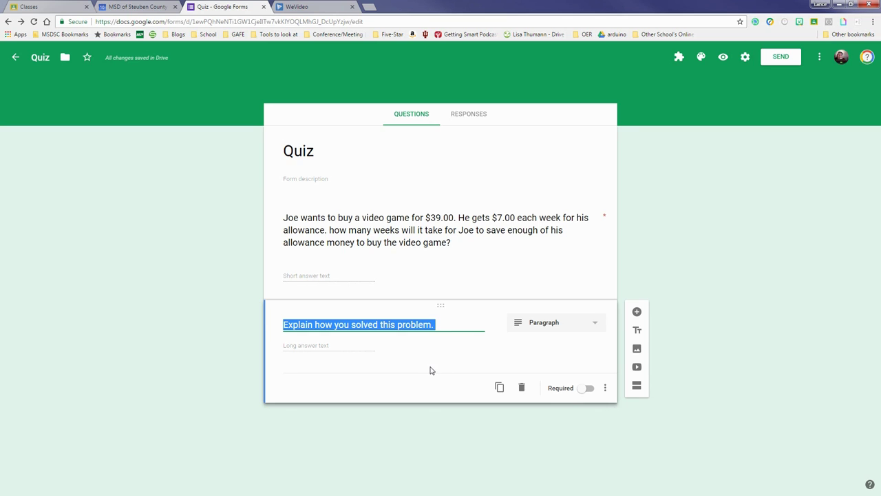
left_click(517, 276)
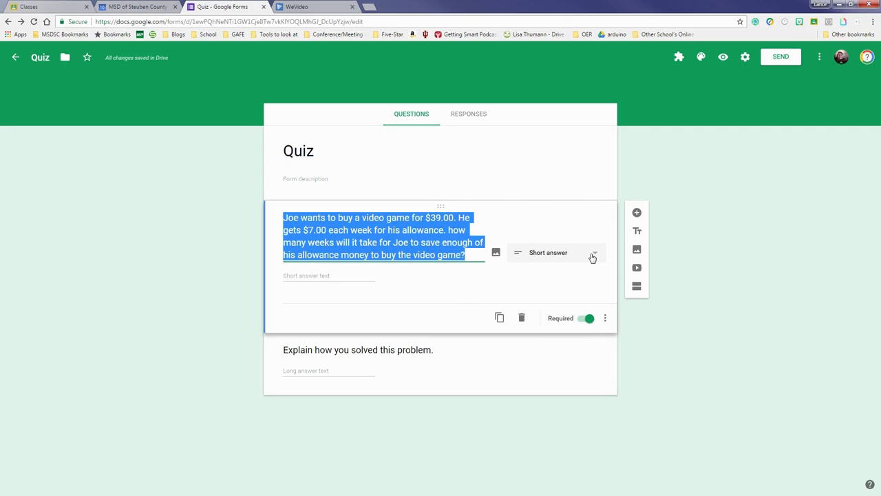
left_click(505, 360)
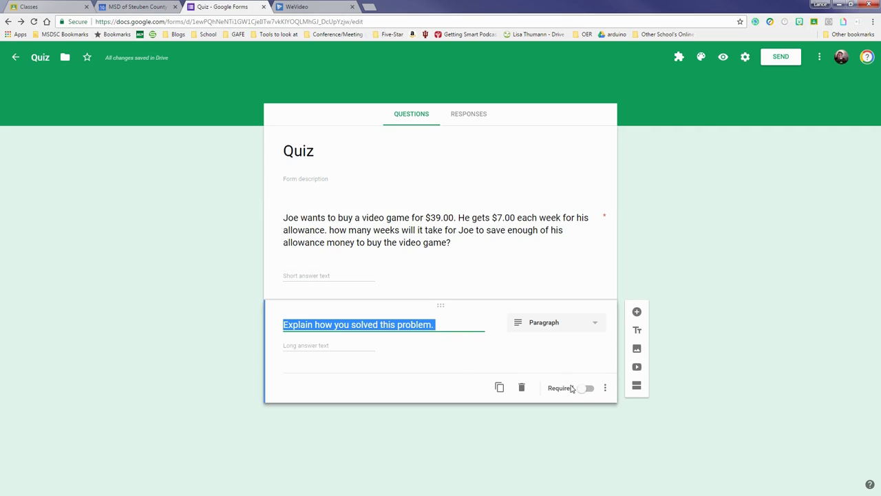
left_click(593, 324)
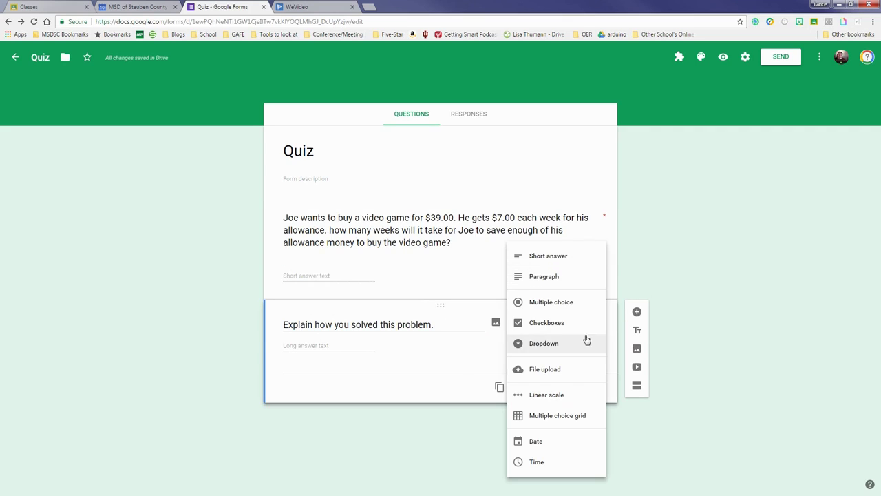
left_click(558, 276)
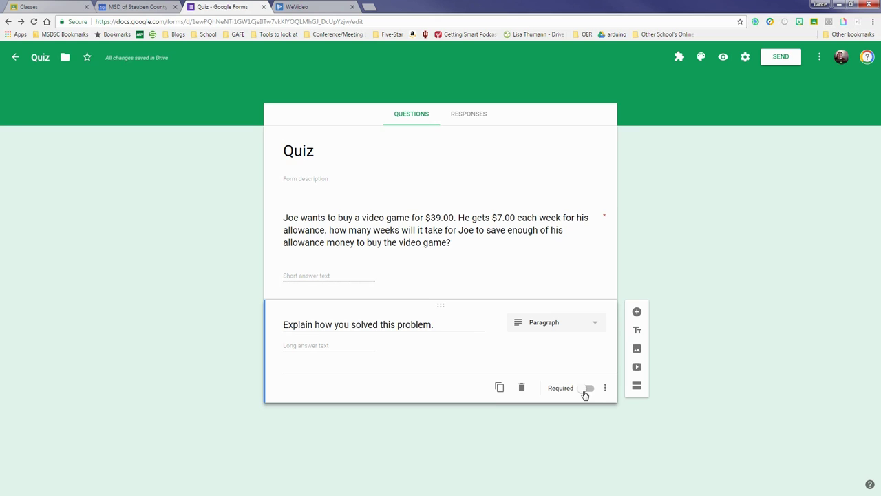
left_click(586, 390)
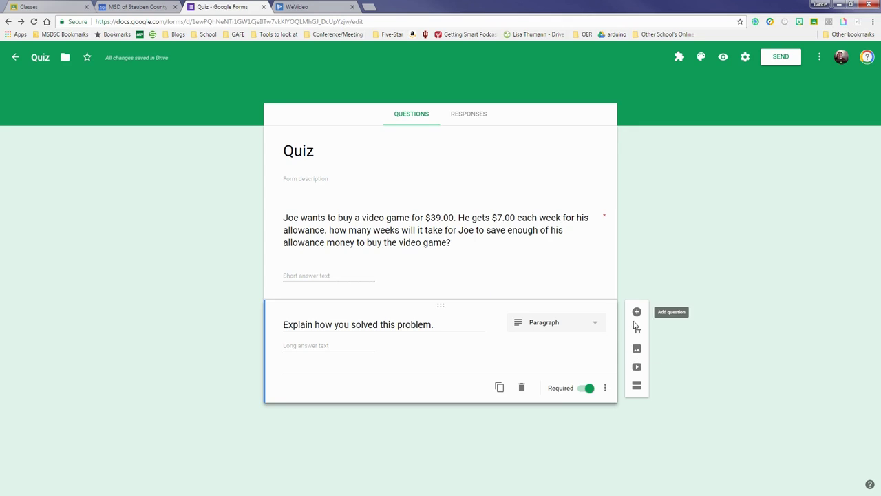
Insert rubric.png from Downloads as an image in the form.
left_click(637, 350)
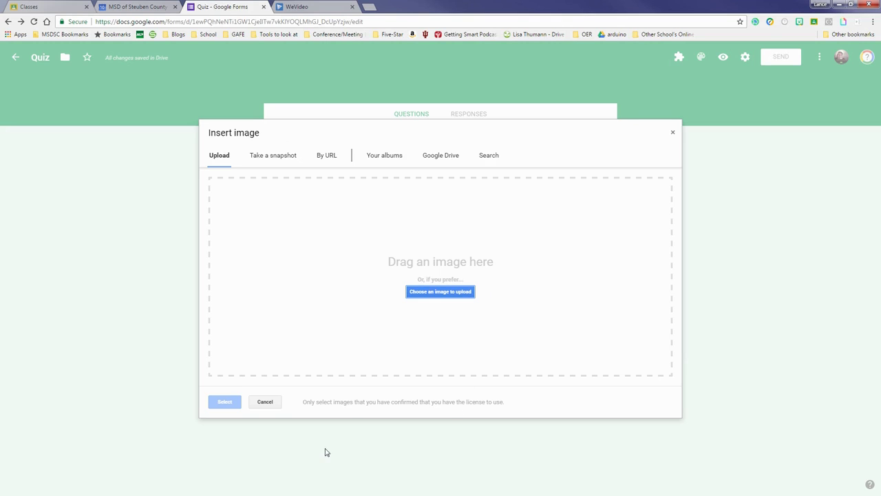
left_click(432, 293)
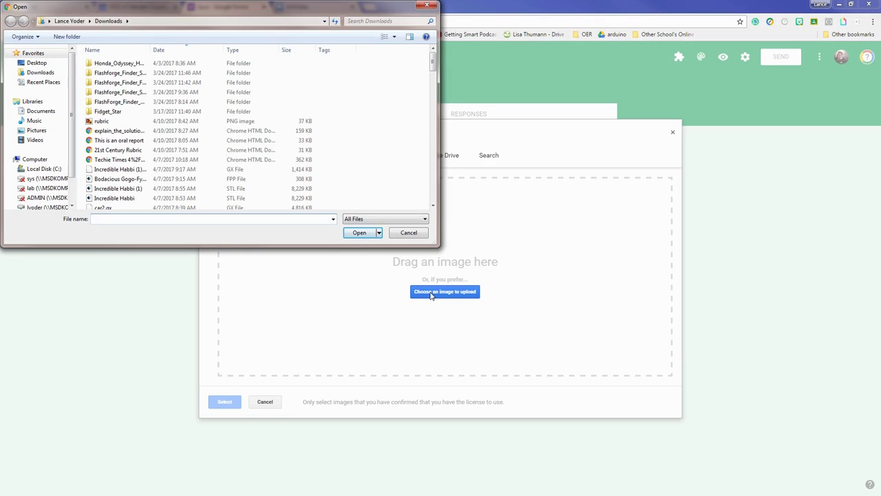
left_click(104, 121)
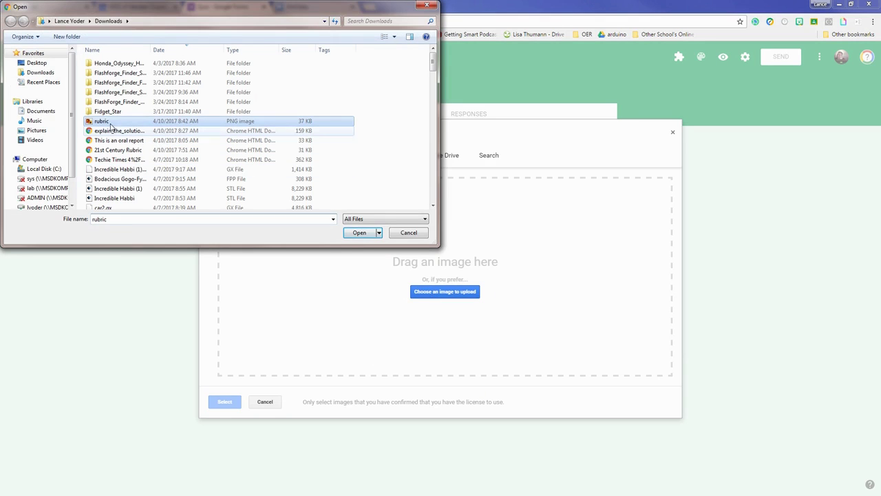
left_click(362, 233)
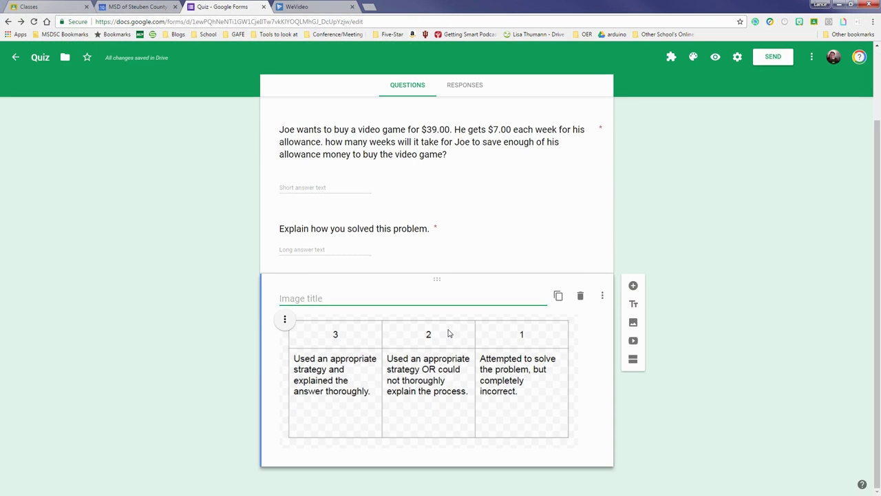
Title the image 'Rubric' and move it above the first question.
type("Ribu")
key("BackSpace")
key("BackSpace")
type("ubric")
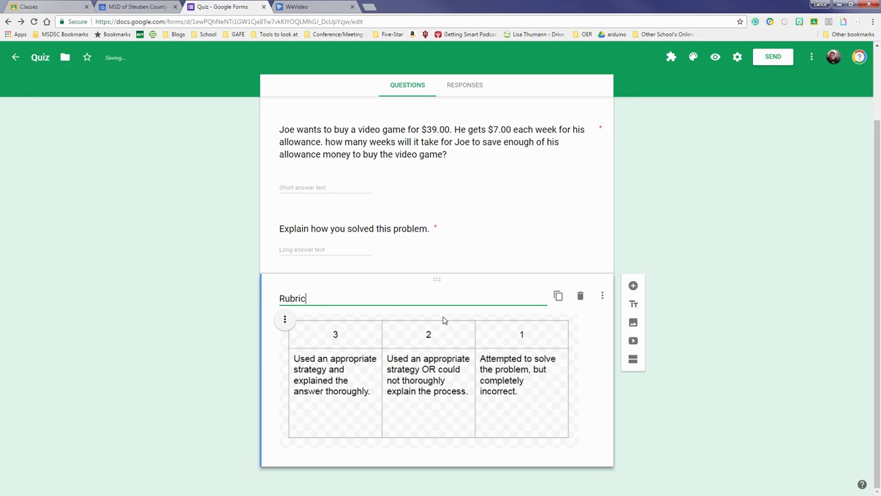
left_click_drag(439, 279, 483, 133)
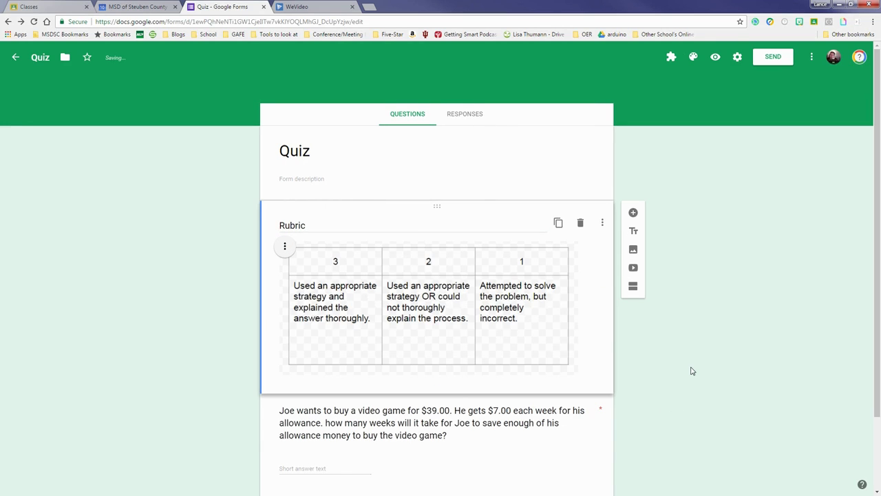
scroll(678, 377, "down", 2)
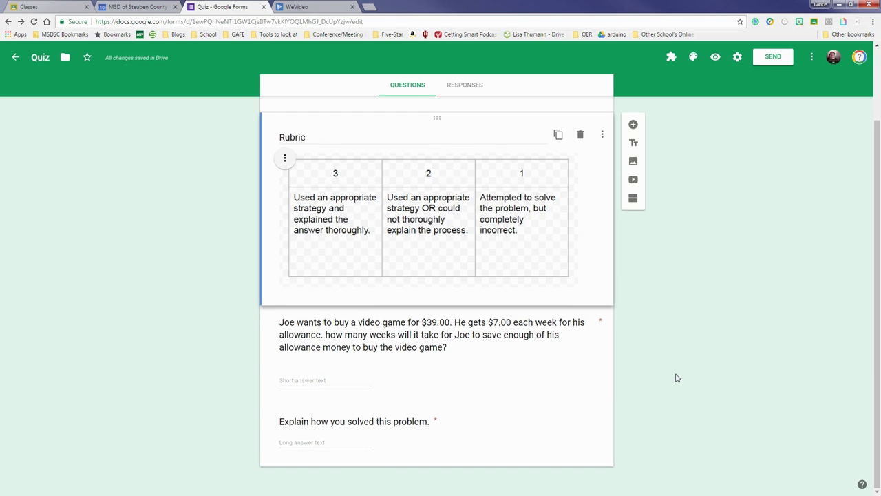
scroll(676, 377, "up", 2)
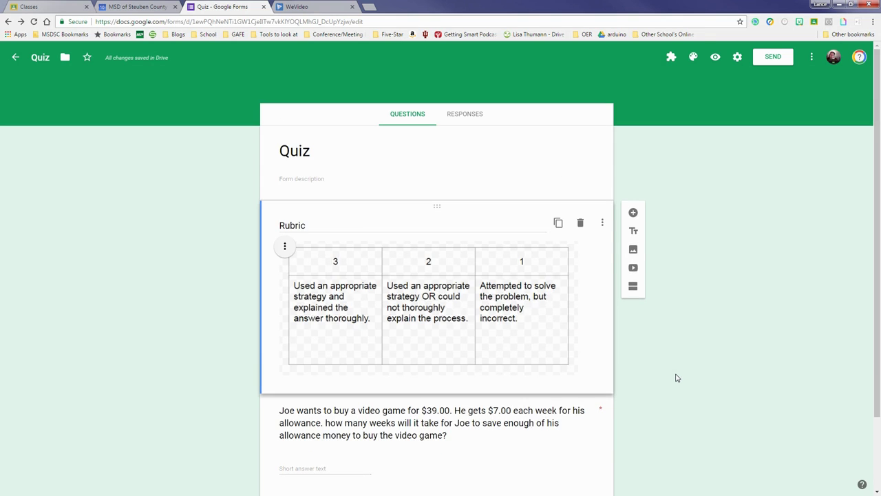
In Settings, collect email addresses and limit respondents to 1 response.
left_click(738, 58)
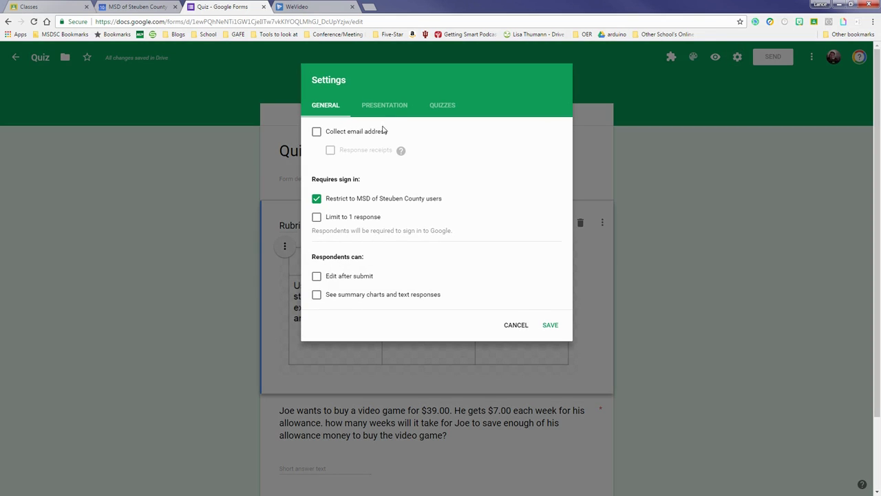
left_click(368, 132)
left_click(339, 219)
Make it a quiz releasing grades after manual review, hide correct answers, and save.
left_click(441, 107)
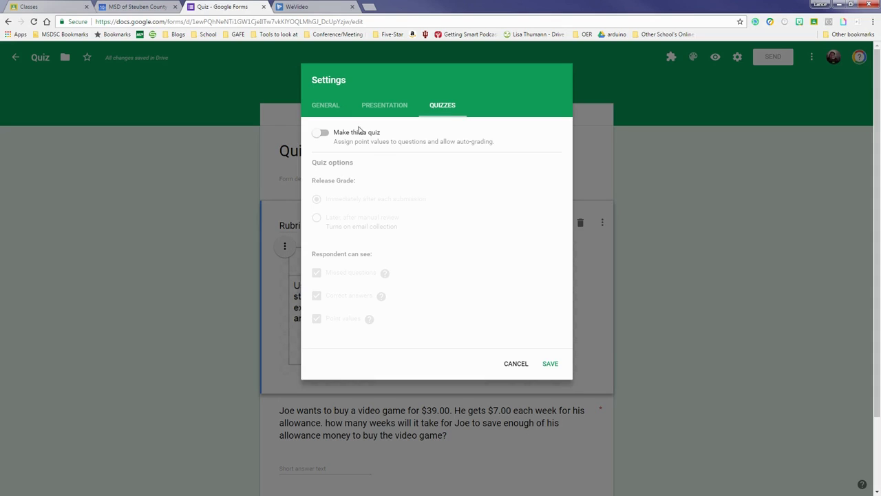
left_click(321, 133)
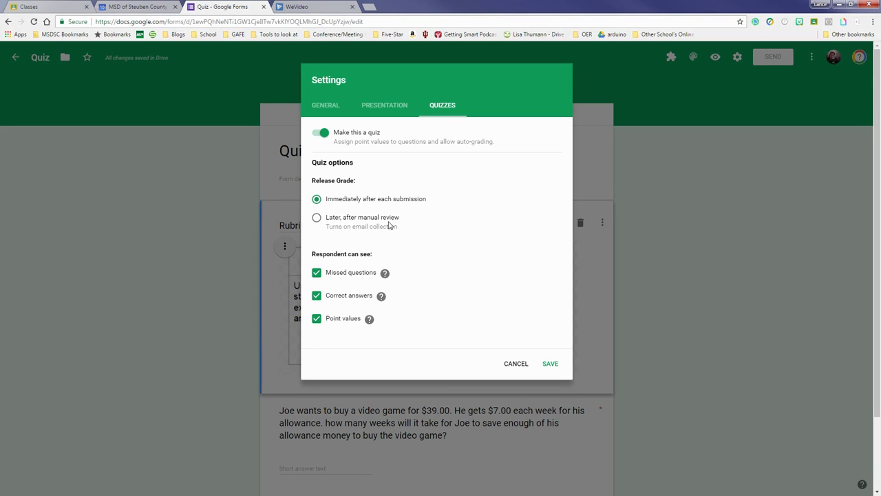
left_click(317, 219)
left_click(318, 298)
left_click(550, 363)
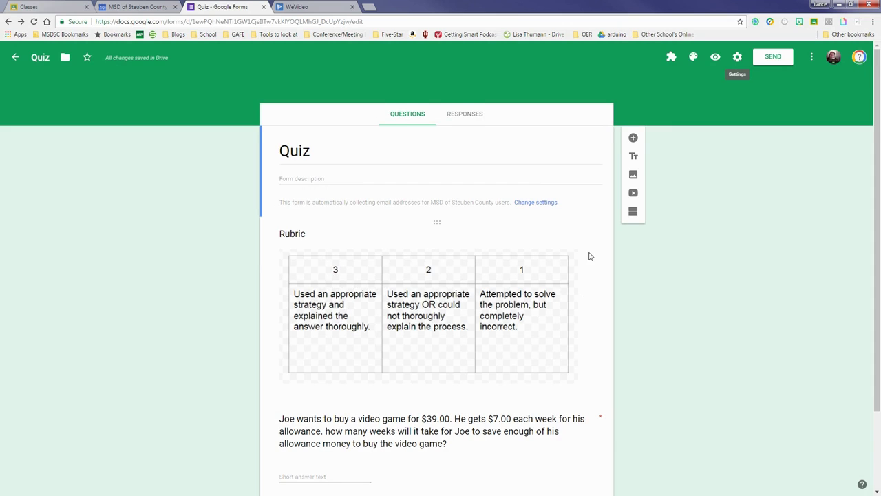
Set the word problem's answer key to 1 point.
scroll(590, 257, "down", 3)
left_click(598, 357)
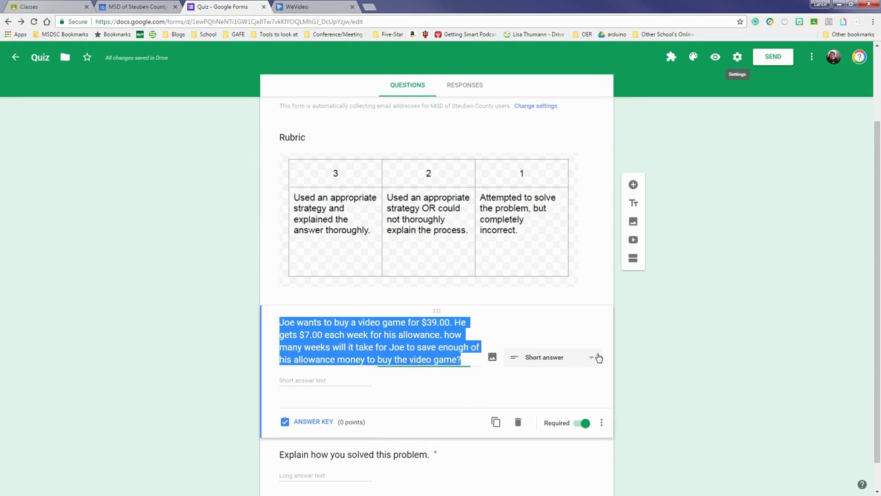
scroll(482, 382, "down", 1)
left_click(324, 390)
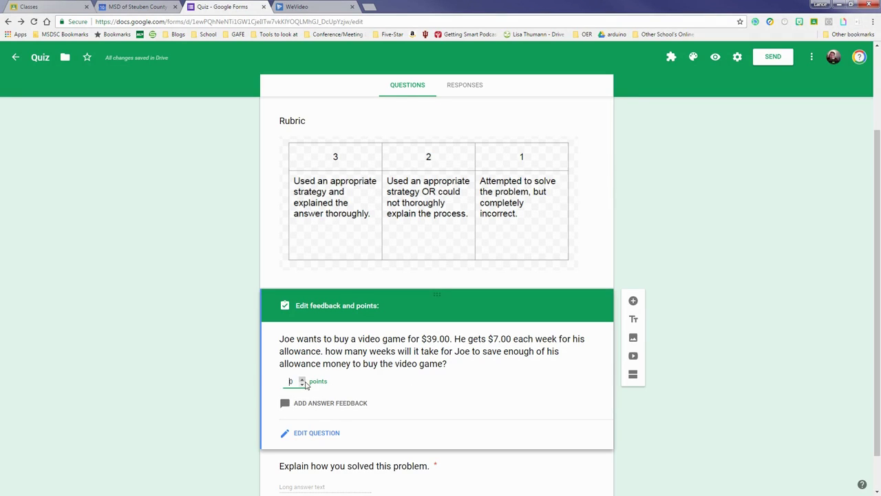
left_click(302, 379)
scroll(462, 402, "down", 1)
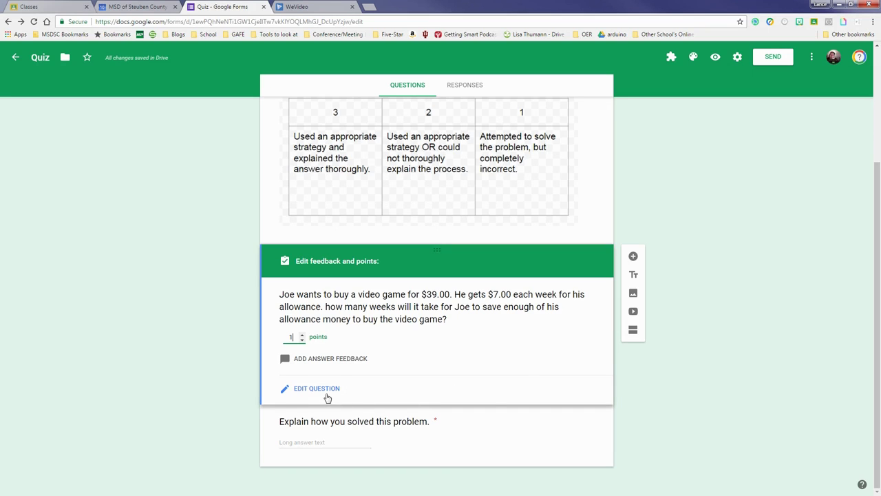
left_click(221, 367)
Open the explanation question's answer key to make it worth 3 points.
left_click(492, 431)
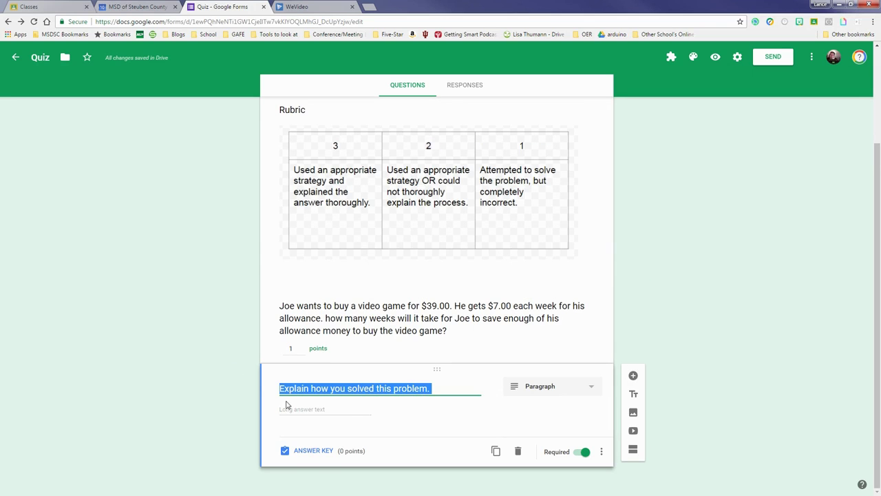
left_click(314, 450)
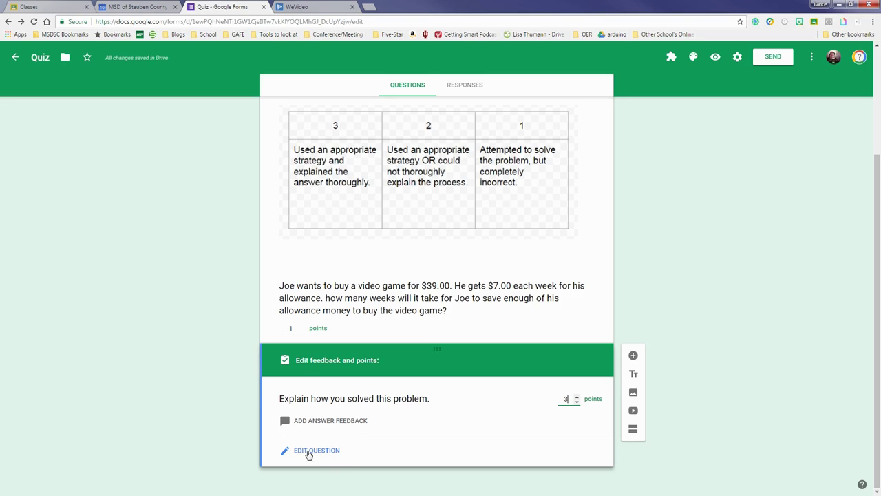
scroll(190, 296, "up", 2)
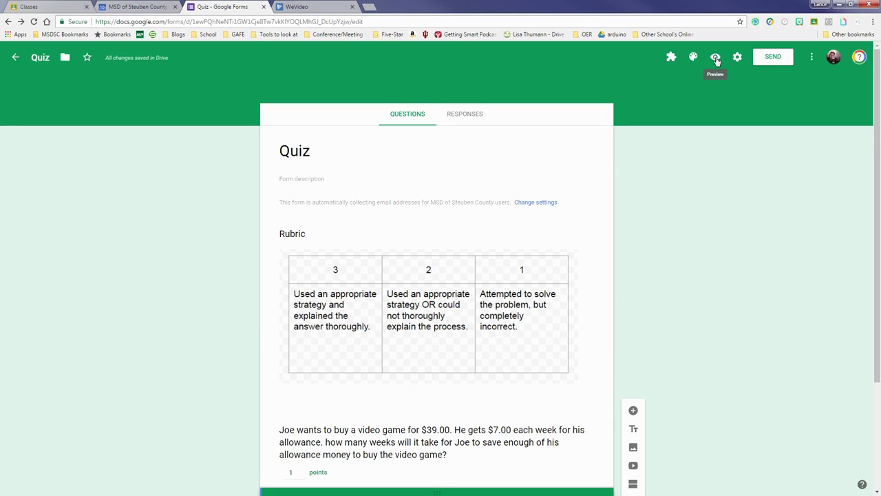
Preview the quiz, answer '6 weeks', and begin the explanation about Joe affording the game.
left_click(716, 59)
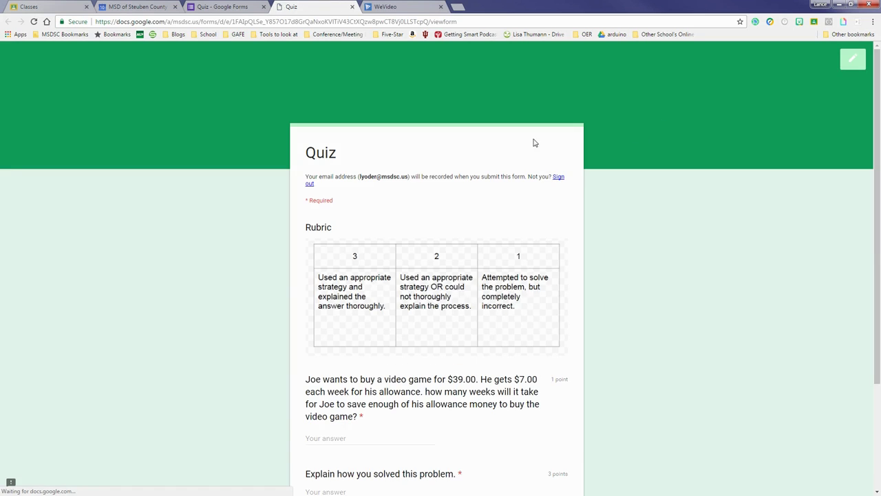
scroll(652, 220, "down", 2)
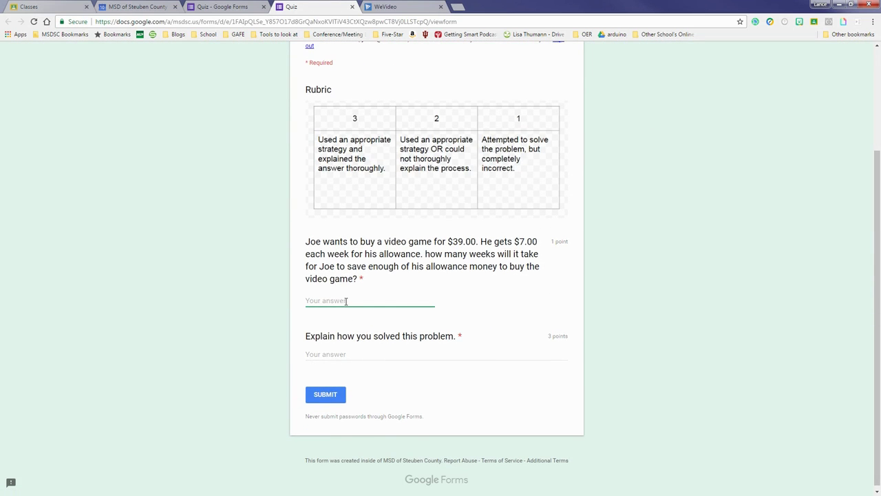
type("6")
left_click(360, 358)
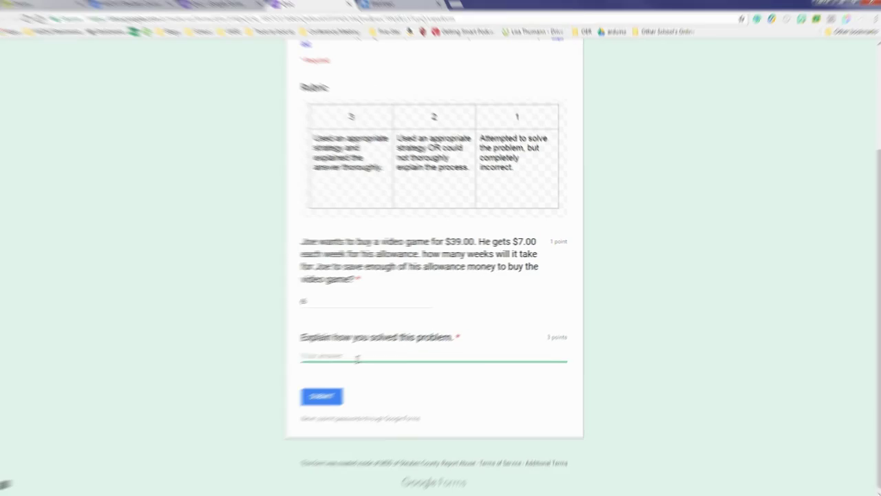
type("I realized that Joe needed to have more than enough money to buy the game. If")
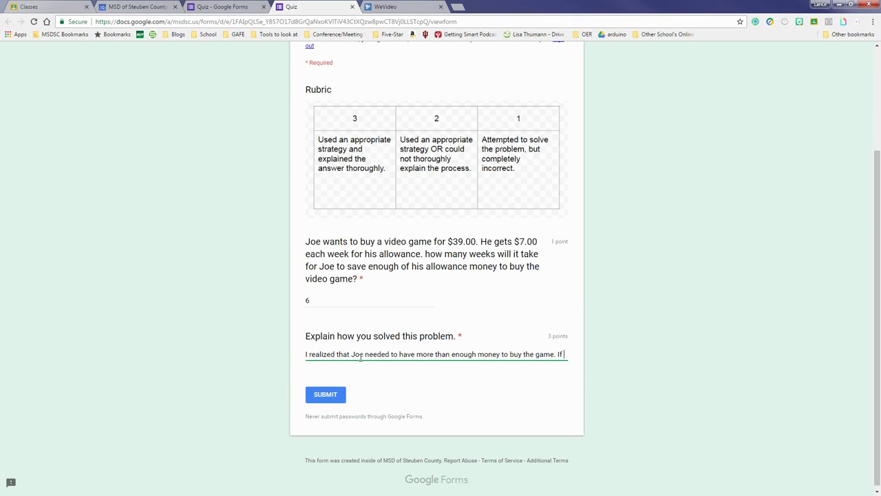
left_click(332, 299)
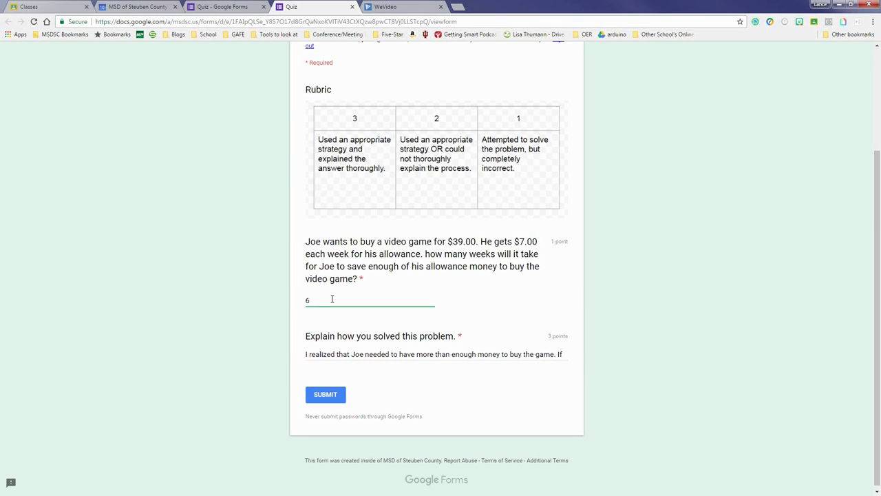
type("weeks")
left_click(472, 254)
Finish the explanation ($35 after five weeks, $42 after six) and submit the response.
left_click(572, 359)
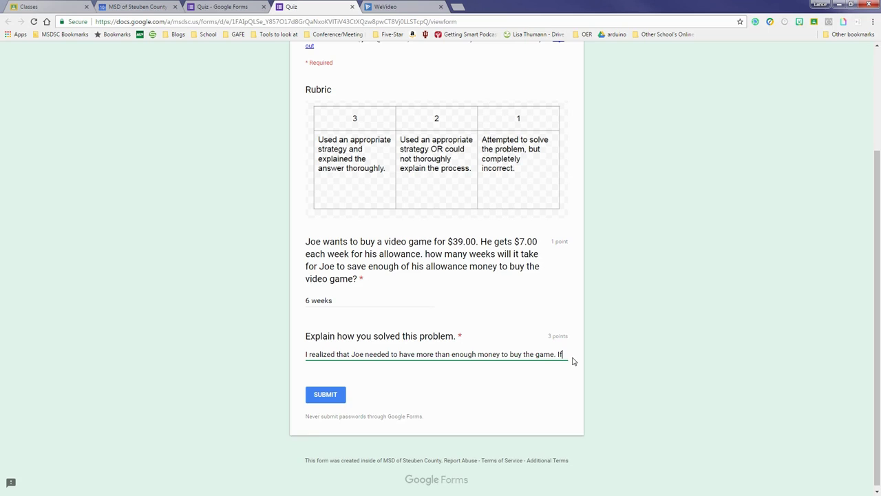
type("He only had five weeks, he")
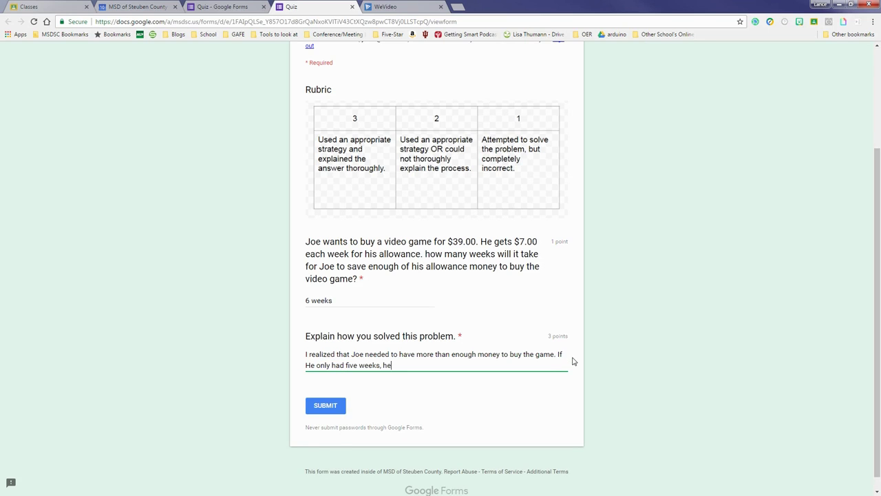
key("ctrl+BackSpace")
key("ctrl+BackSpace")
key("ctrl+BackSpace")
key("ctrl+BackSpace")
key("ctrl+BackSpace")
key("ctrl+BackSpace")
key("ctrl+BackSpace")
type("After five weeks of allowance, he would only have $35")
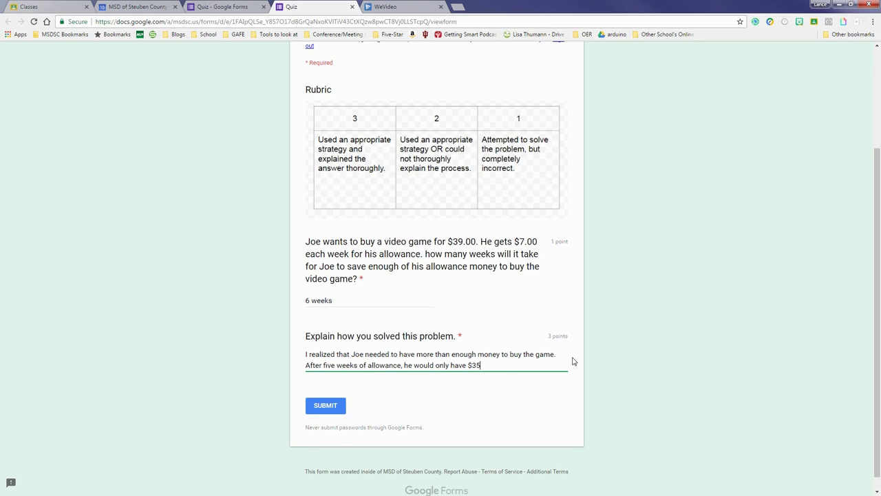
type(" dollars because I multiplied sev")
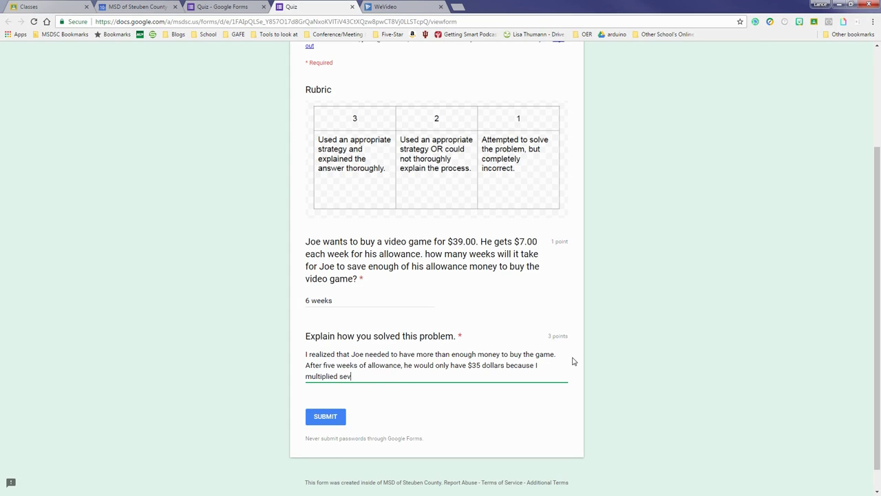
type("en and five. If He would have")
key("BackSpace")
key("BackSpace")
key("BackSpace")
key("BackSpace")
key("BackSpace")
key("BackSpace")
key("BackSpace")
key("BackSpace")
key("BackSpace")
key("BackSpace")
key("BackSpace")
key("BackSpace")
key("BackSpace")
type("Joe would wait another week, he would have $42 and it would be more than e")
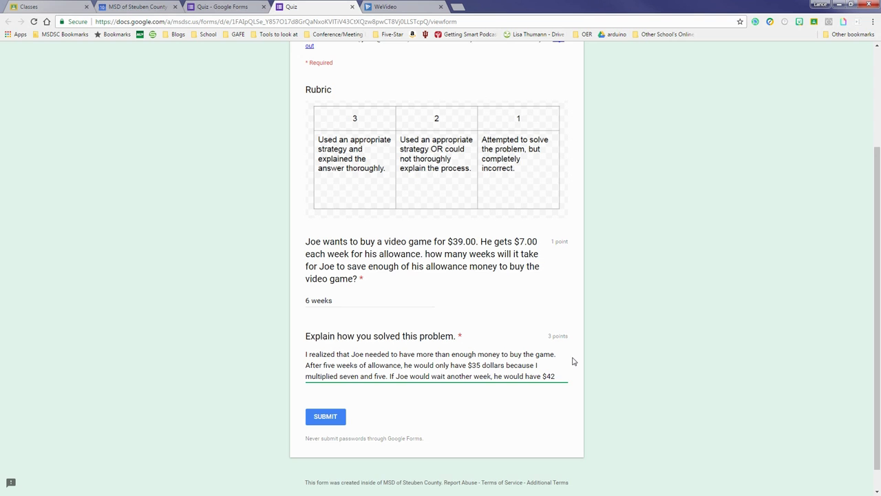
type("nough. So he would need to wait a week")
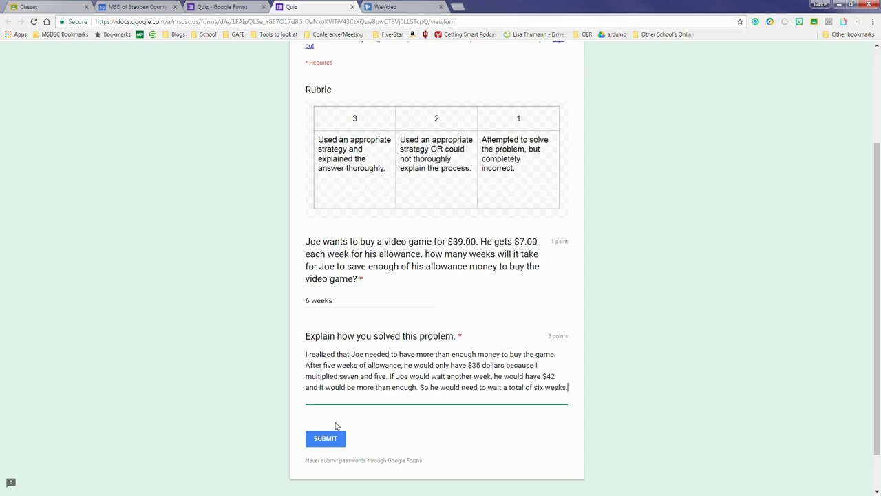
left_click(330, 441)
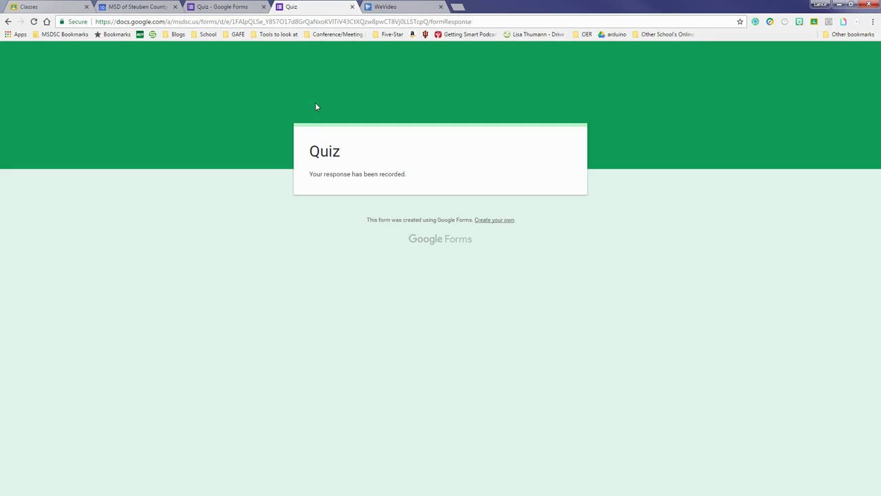
Show the submitted response in the Responses Individual view, currently scored 0 / 4.
left_click(235, 7)
left_click(484, 115)
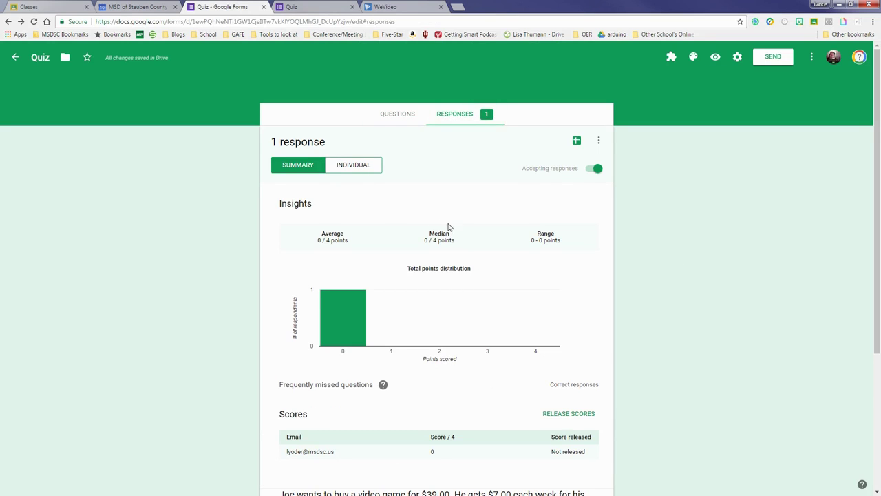
scroll(448, 229, "down", 3)
scroll(388, 420, "up", 3)
left_click(361, 169)
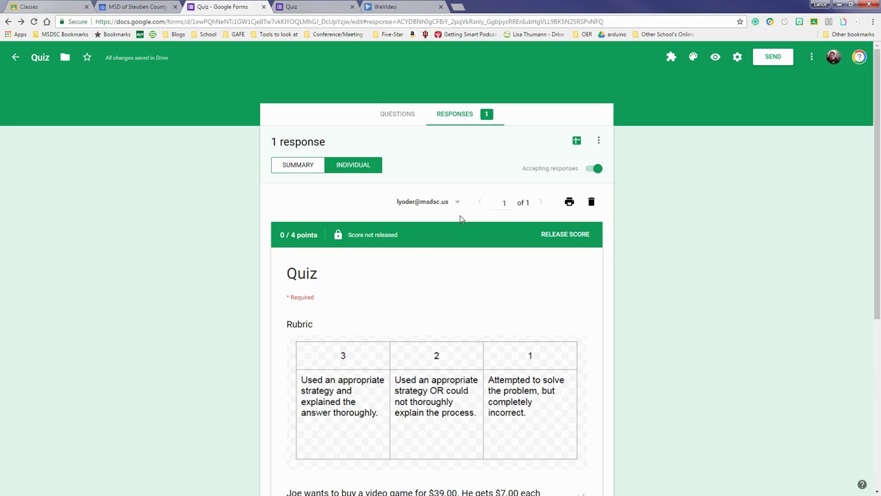
scroll(462, 219, "down", 1)
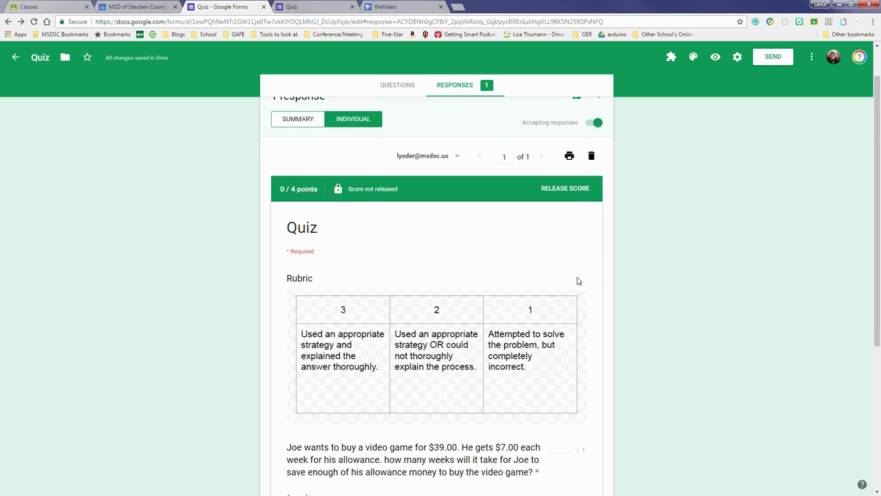
scroll(577, 281, "down", 2)
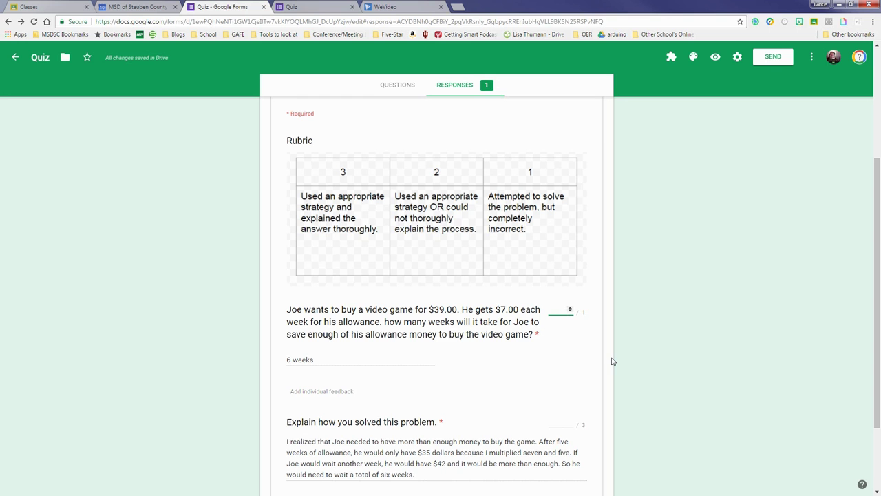
scroll(612, 361, "down", 1)
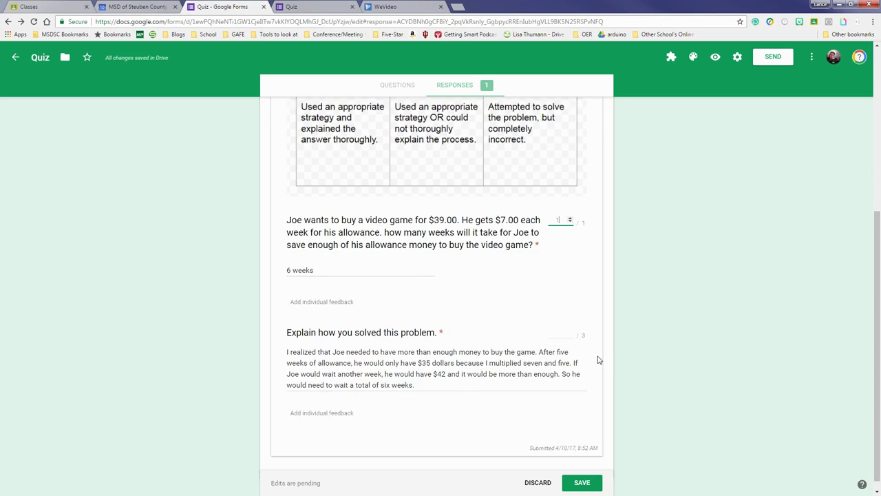
left_click(326, 293)
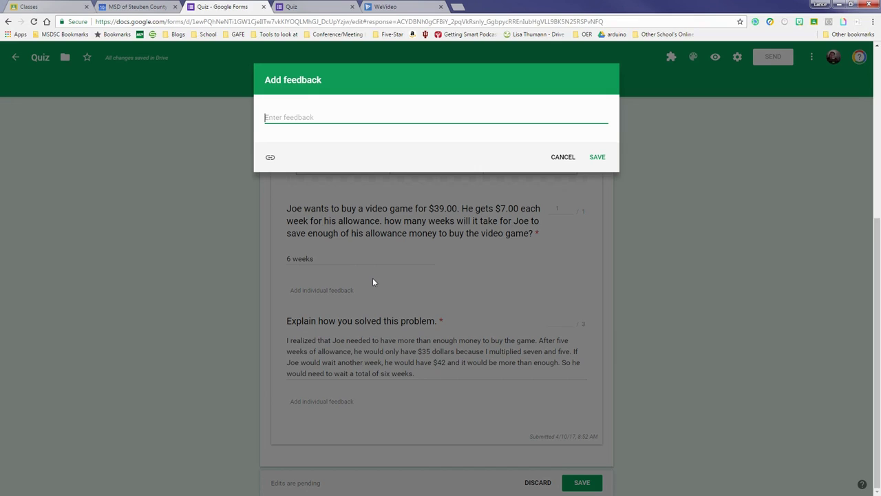
type("That's right!")
left_click(270, 161)
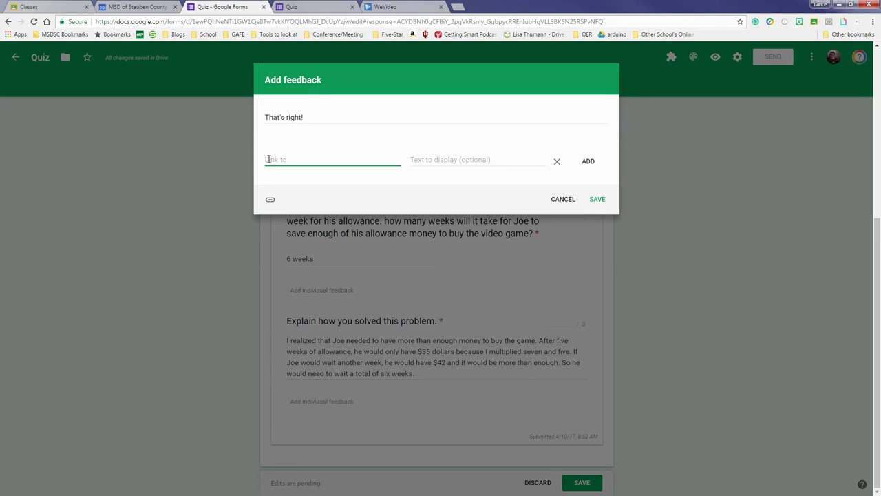
type("www.edgaged.net")
left_click(454, 159)
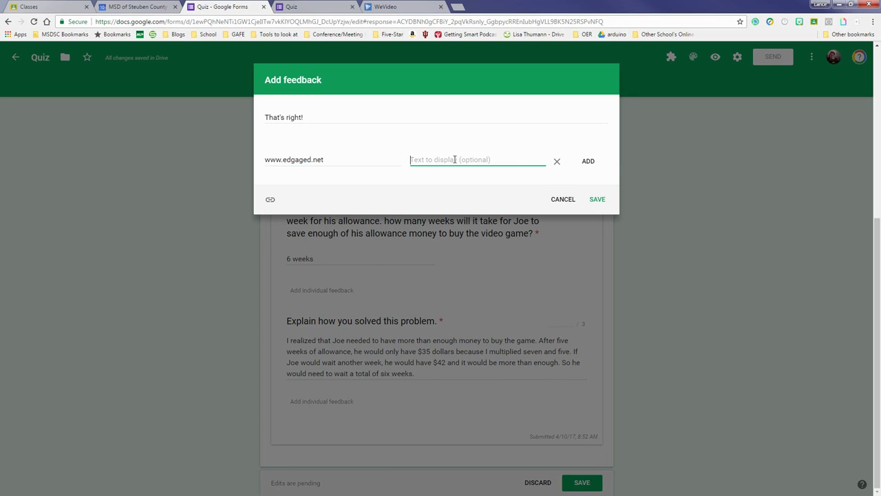
type("Help guide!")
left_click(589, 162)
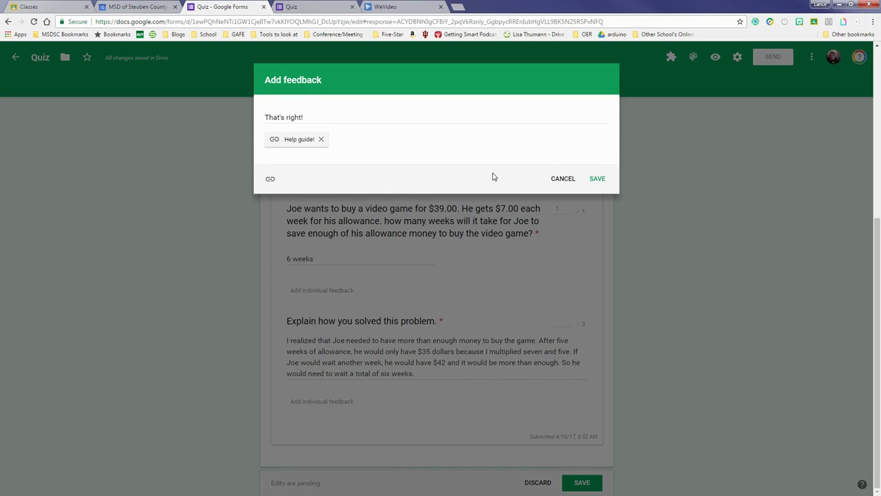
left_click(597, 179)
scroll(428, 311, "down", 1)
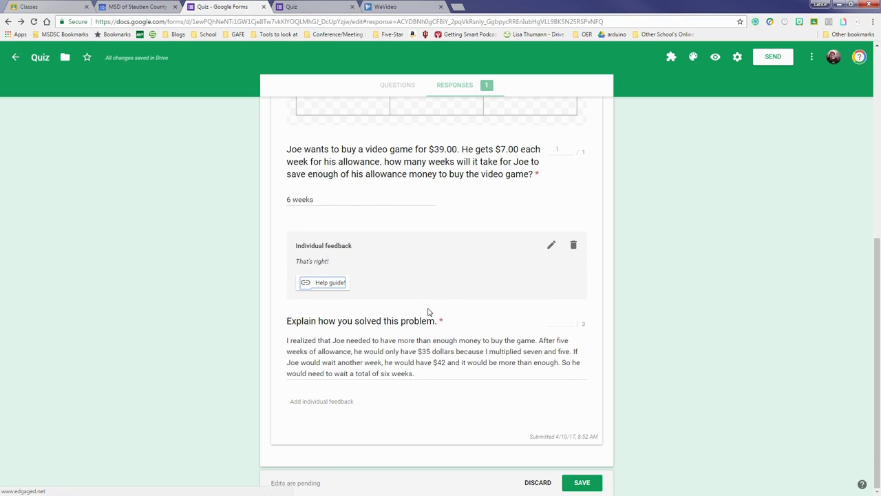
Score the explanation answer 3 / 3 and save, totalling 4 / 4.
left_click(562, 321)
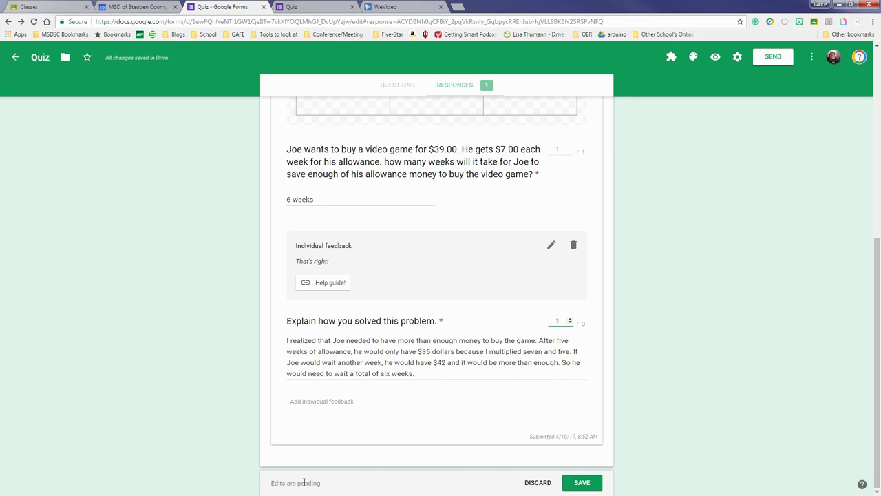
left_click(582, 482)
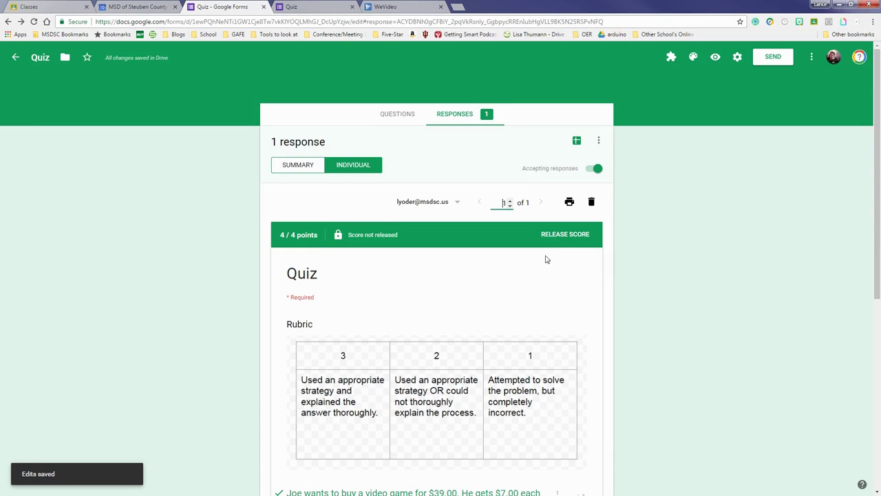
Release the 4 / 4 score with an email to the student, then start a new tab for mail.
left_click(564, 235)
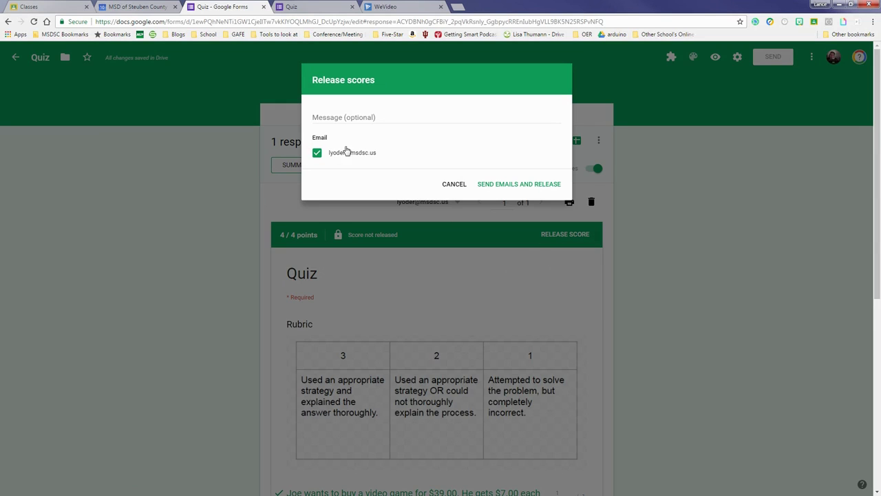
left_click(546, 184)
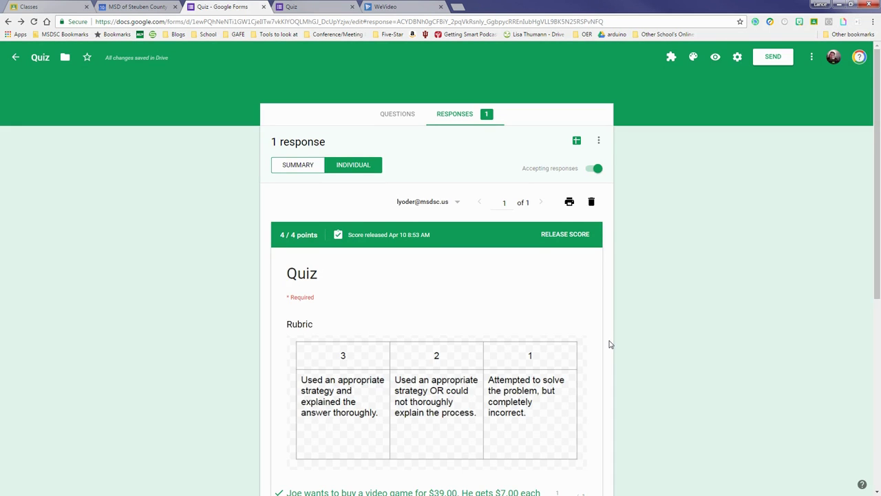
left_click(466, 7)
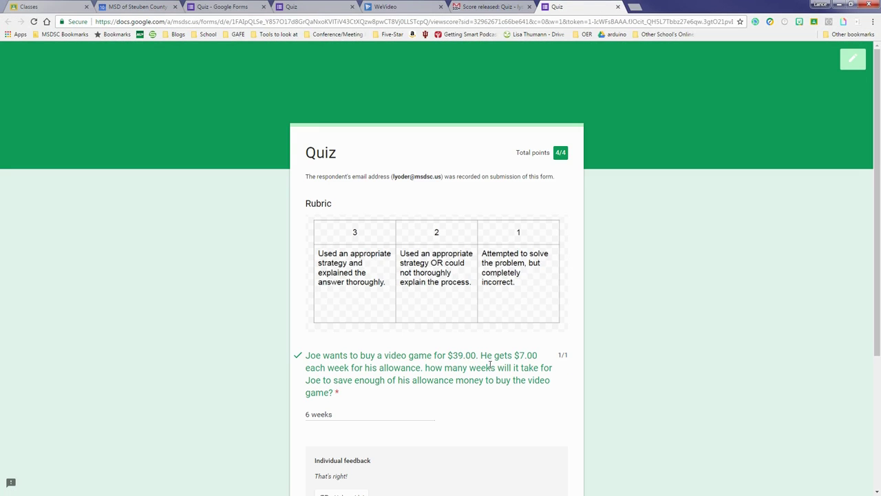
Follow the Help guide! feedback link to edgaged.net, close it, and review the 4/4 results.
scroll(528, 392, "down", 3)
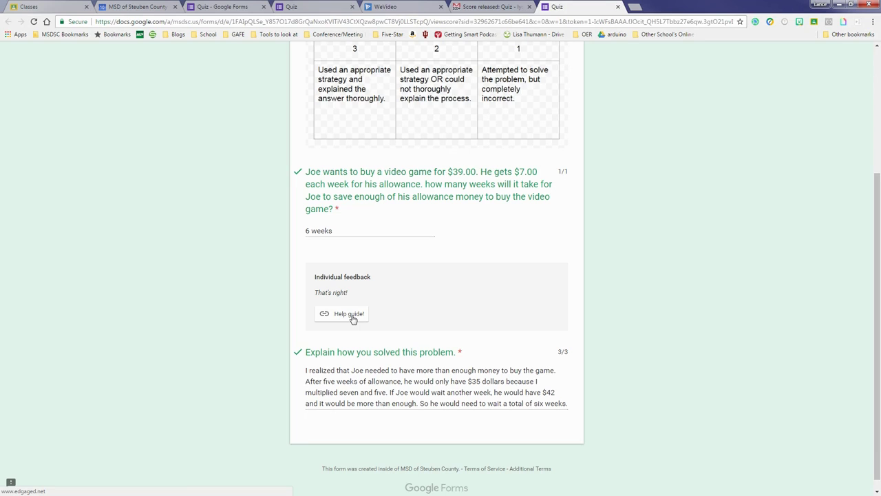
left_click(350, 316)
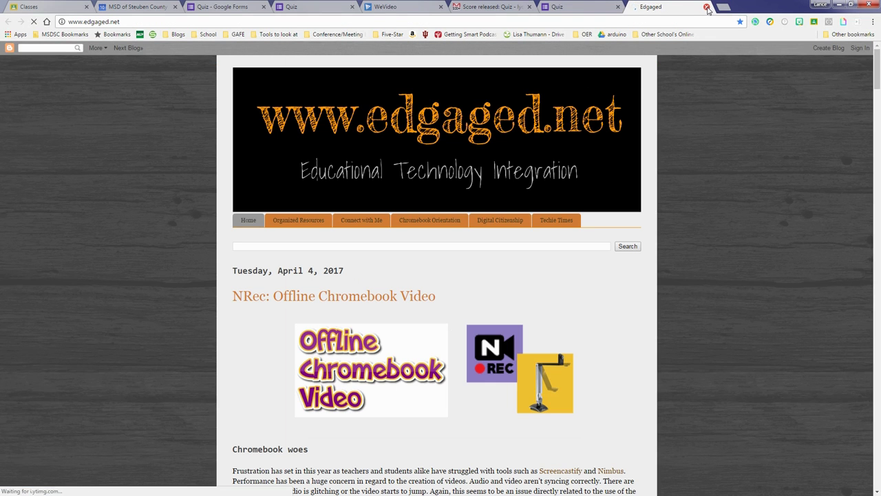
left_click(707, 7)
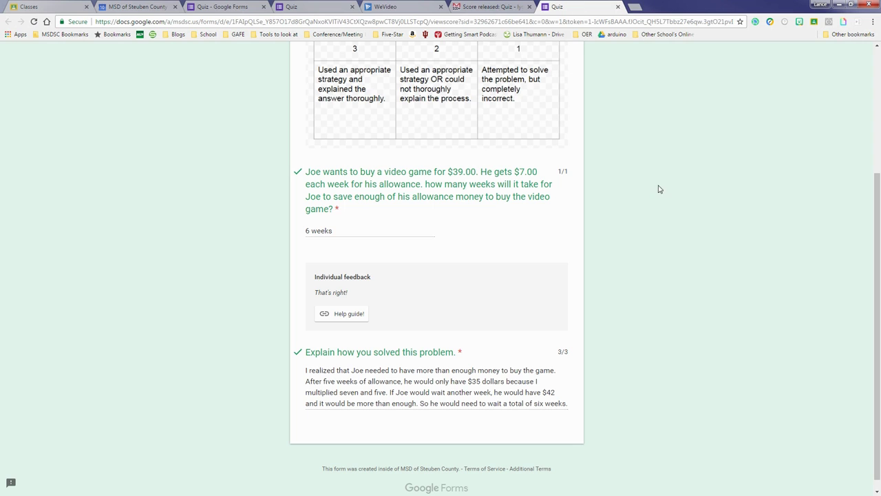
scroll(636, 250, "up", 3)
scroll(649, 266, "down", 1)
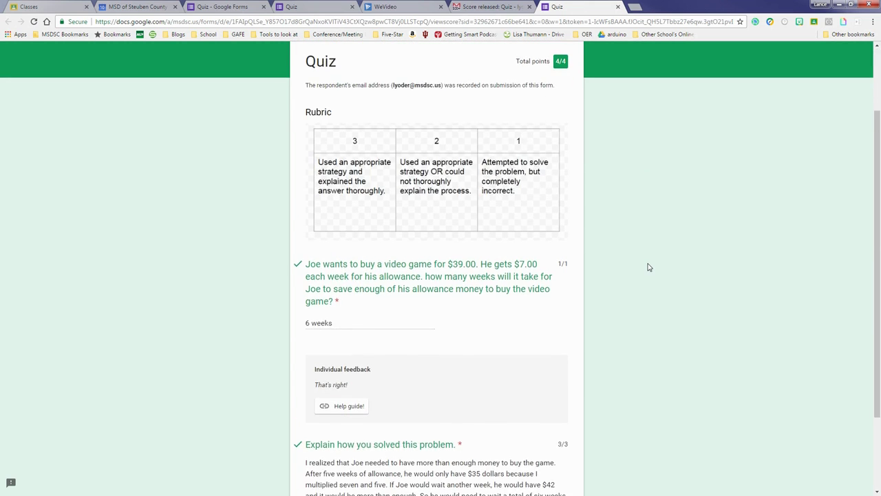
scroll(654, 289, "up", 1)
scroll(663, 322, "down", 2)
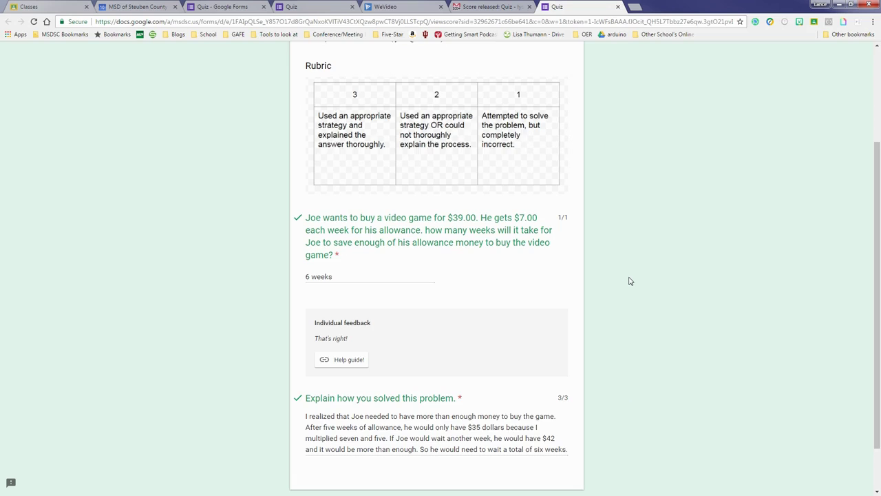
scroll(627, 284, "up", 2)
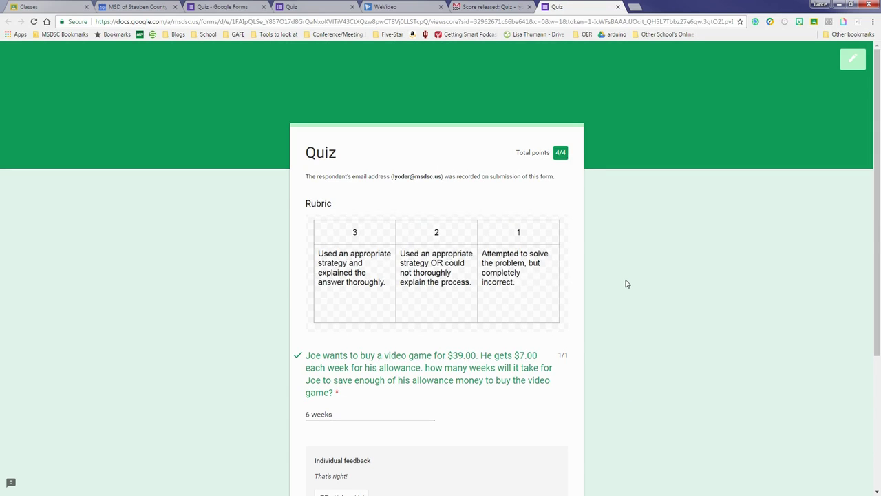